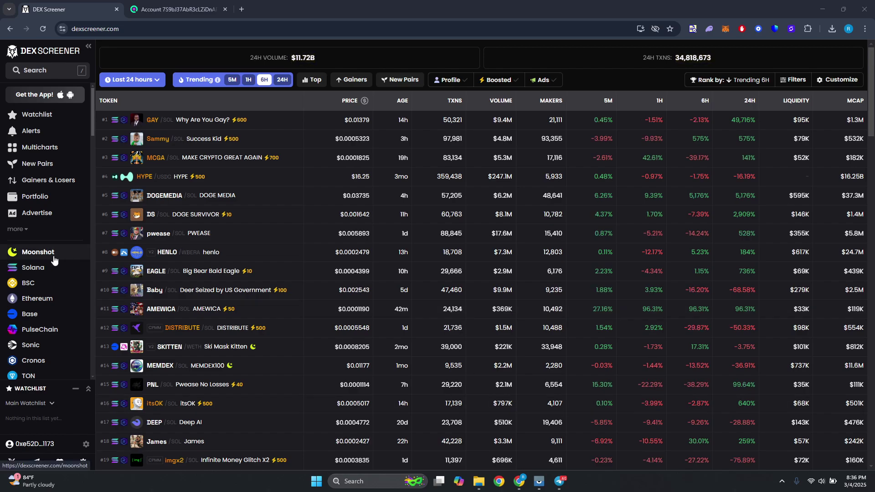
Close the leftover Solscan account tab, leaving only the trending token list
{"action": "left_click", "coordinate": [225, 9]}
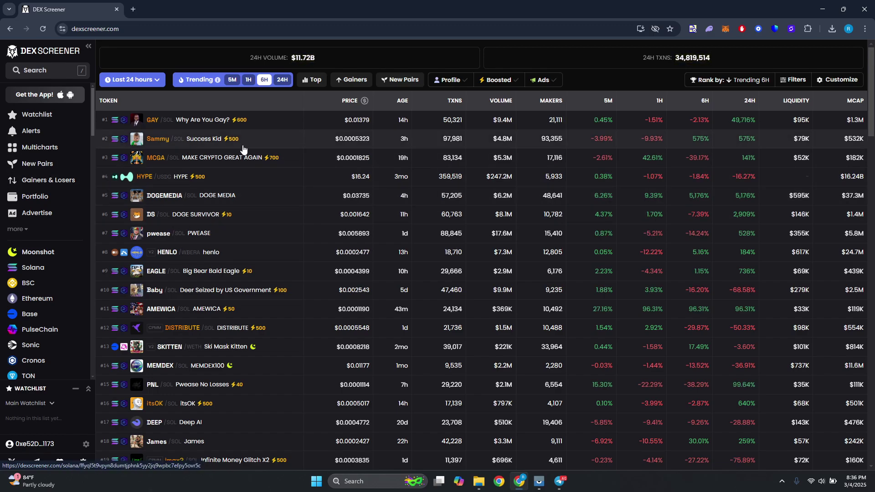
Open the Sammy/SOL pair and load its top recent buy transaction in Solscan
{"action": "left_click", "coordinate": [273, 146]}
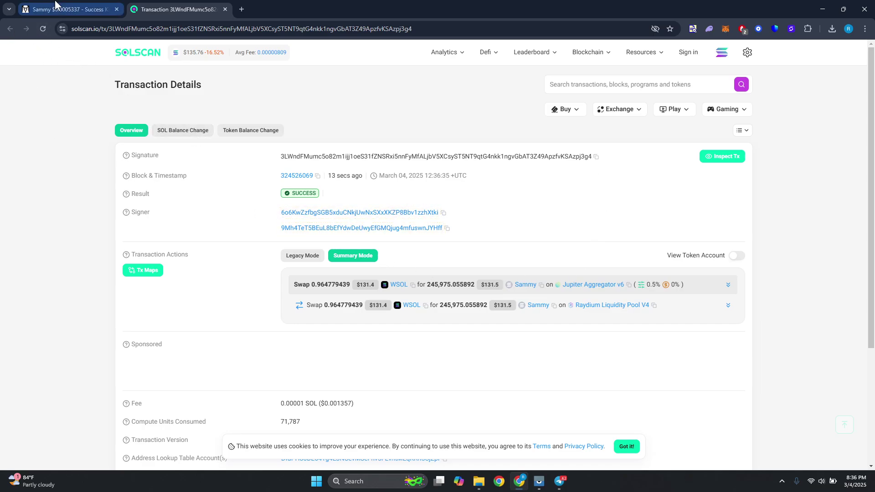
{"action": "left_click", "coordinate": [74, 10]}
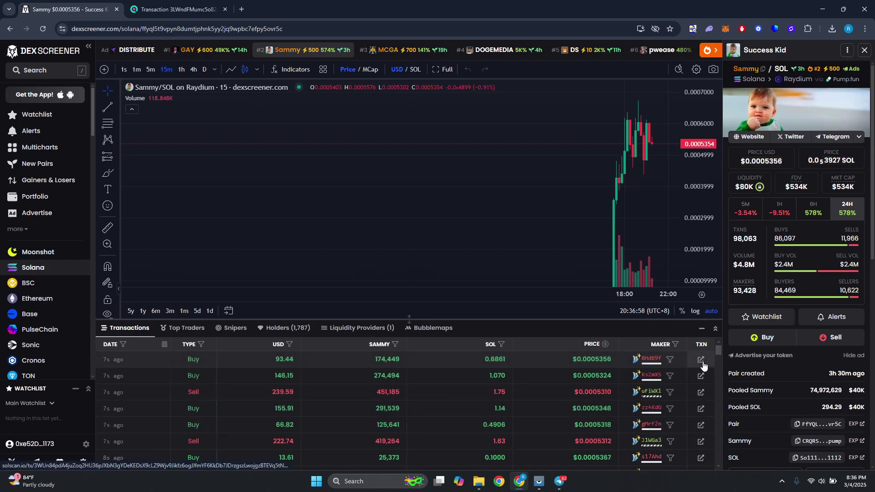
{"action": "left_click", "coordinate": [702, 361]}
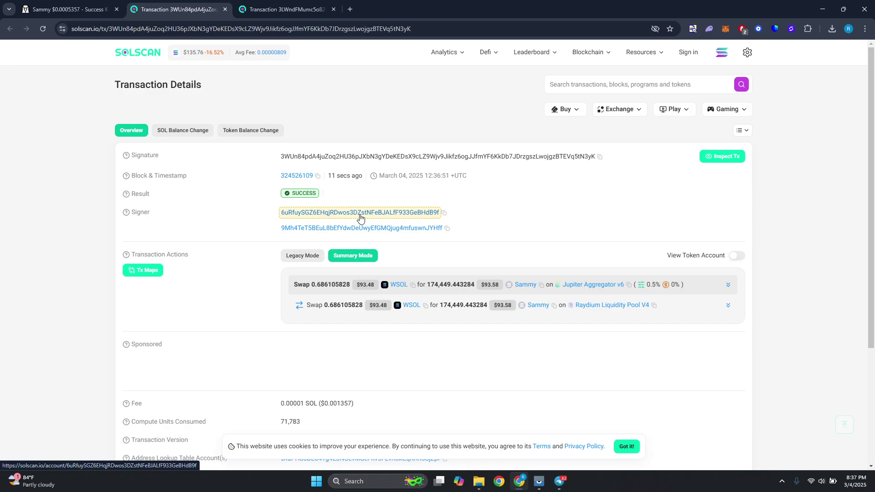
Go to the buy's signer account, dismiss the cookie notice and copy the wallet address
{"action": "left_click", "coordinate": [360, 213]}
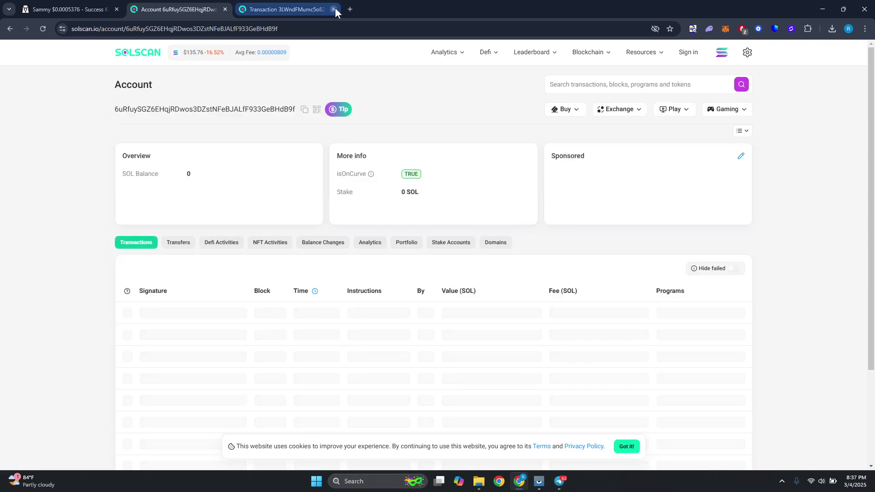
{"action": "left_click", "coordinate": [333, 9]}
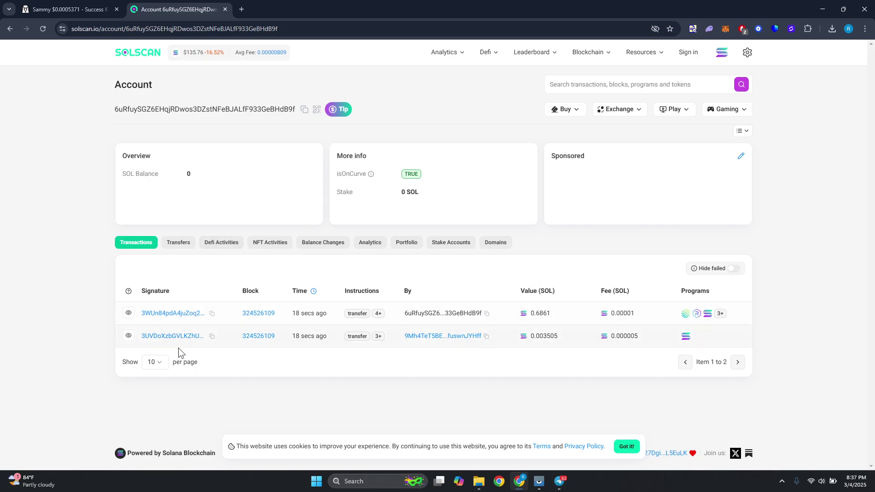
{"action": "left_click", "coordinate": [626, 446]}
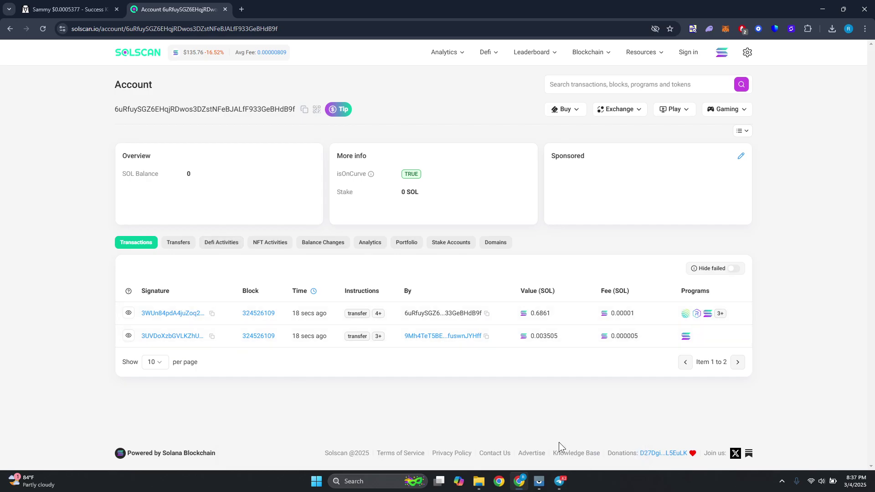
{"action": "left_click", "coordinate": [305, 110]}
Switch to the Cielo Free Bot chat and request its /menu of tracking options
{"action": "left_click", "coordinate": [559, 483]}
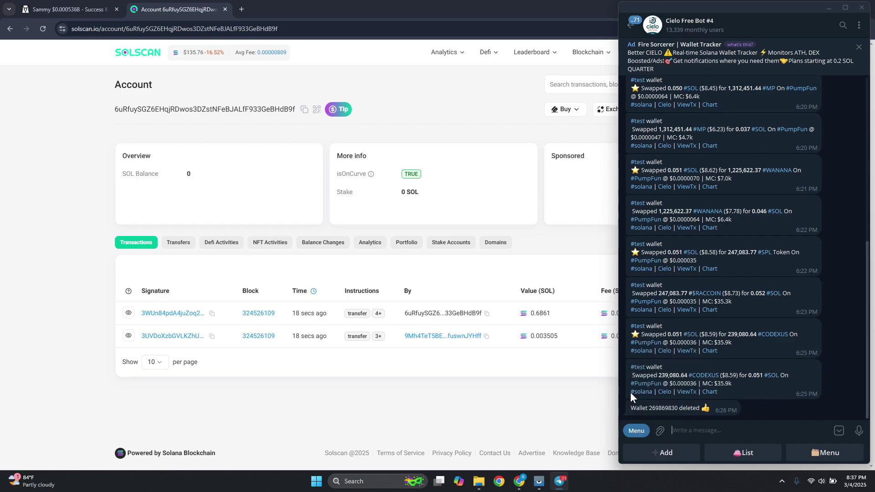
{"action": "left_click", "coordinate": [637, 433]}
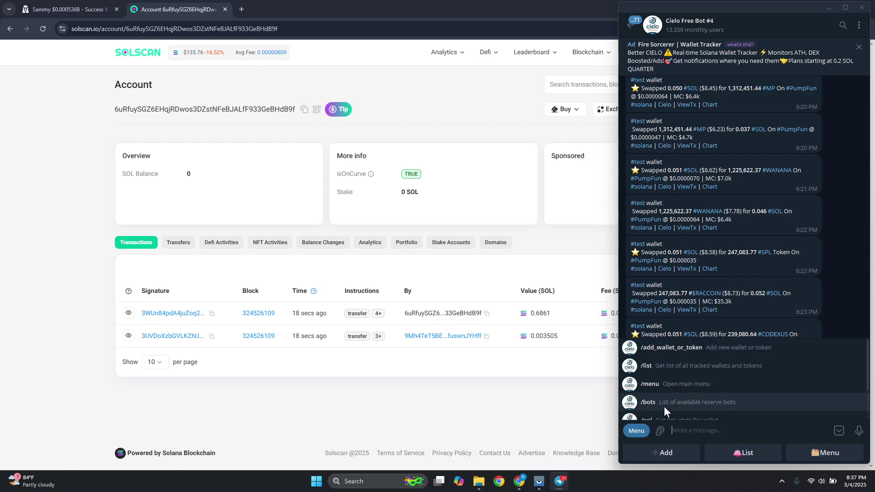
{"action": "left_click", "coordinate": [674, 384]}
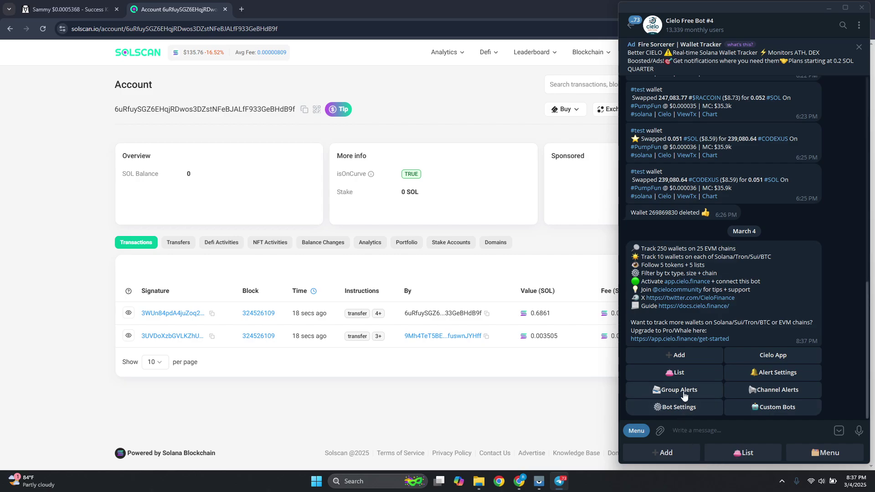
Start Add → Wallet, then cancel at the EVM chain selection and reopen the command list
{"action": "left_click", "coordinate": [667, 357]}
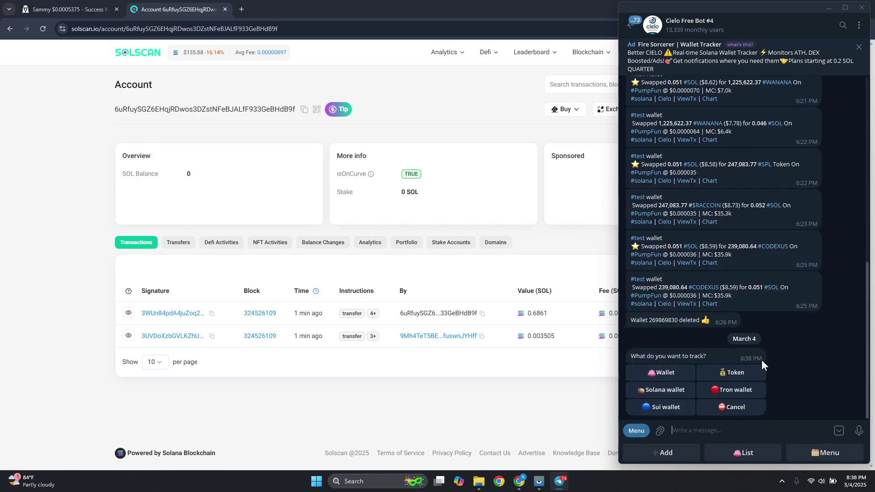
{"action": "mouse_move", "coordinate": [661, 372]}
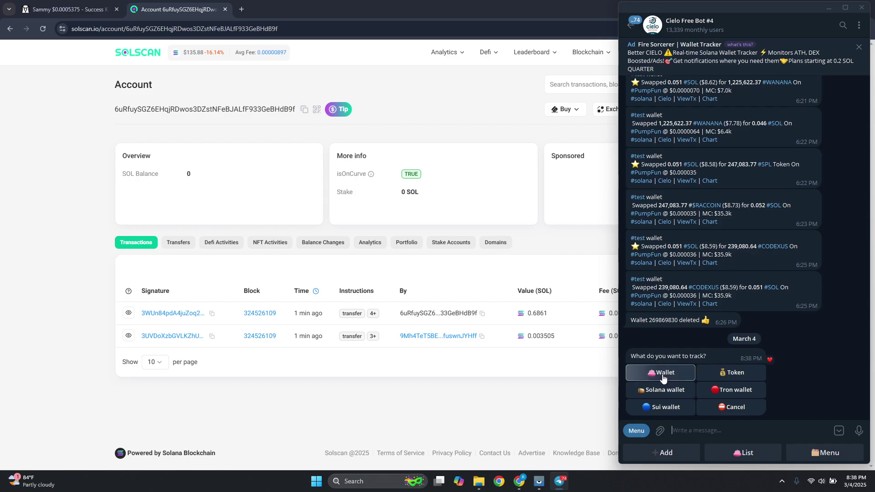
{"action": "left_click", "coordinate": [662, 379]}
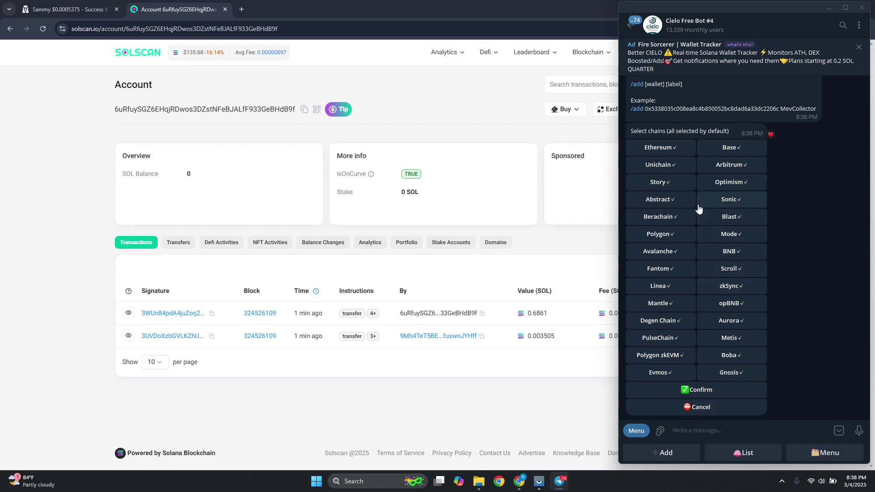
{"action": "scroll", "coordinate": [698, 209], "scroll_direction": "up", "scroll_amount": 1}
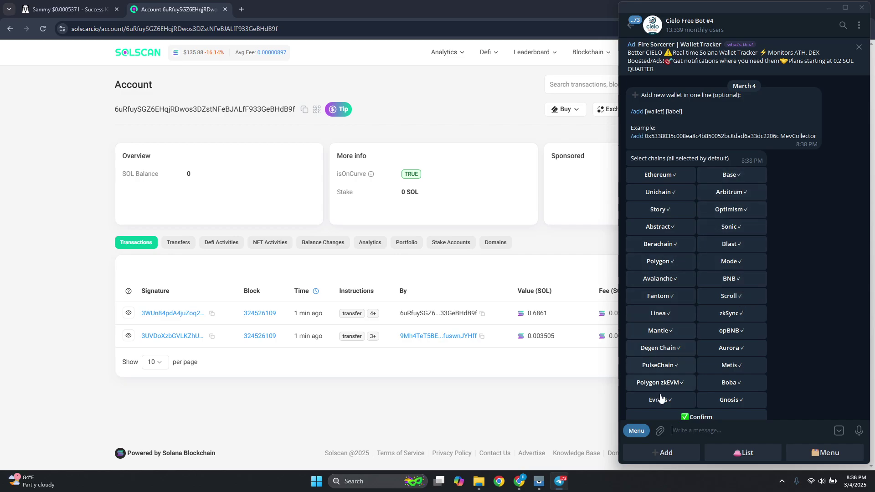
{"action": "scroll", "coordinate": [692, 423], "scroll_direction": "down", "scroll_amount": 1}
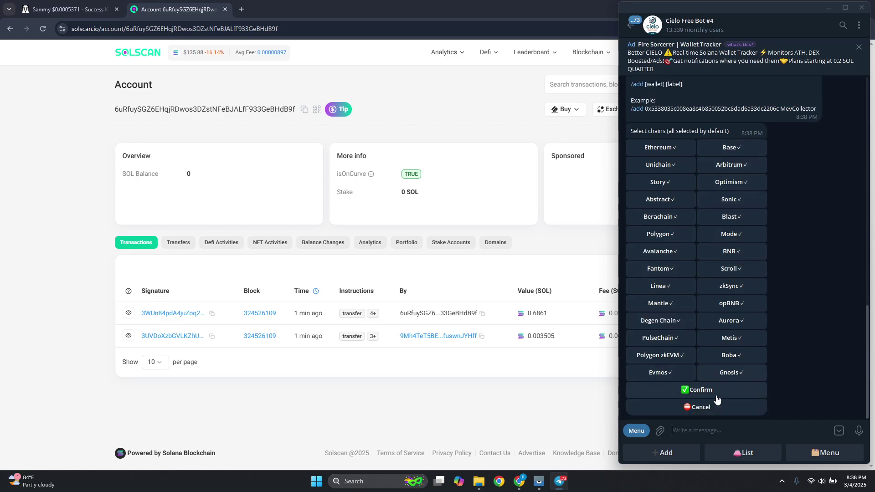
{"action": "left_click", "coordinate": [702, 409]}
{"action": "left_click", "coordinate": [635, 431]}
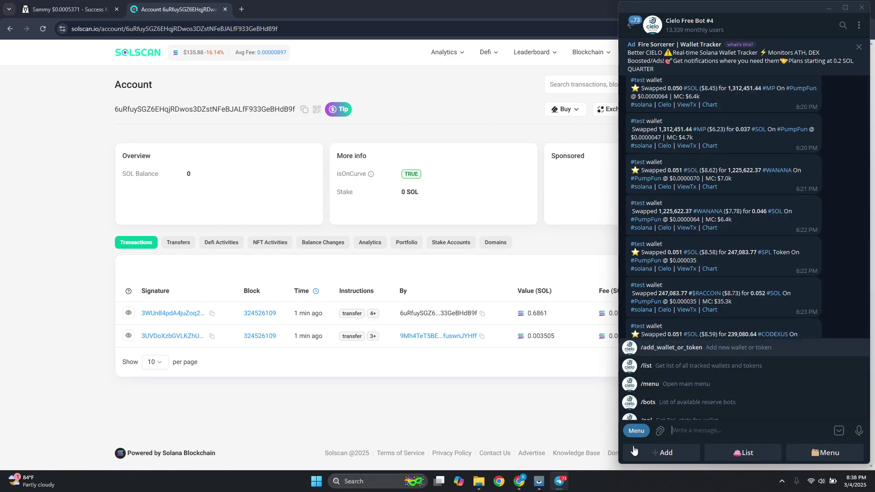
From /menu choose Add → Solana wallet and confirm the default transaction filters
{"action": "left_click", "coordinate": [664, 392]}
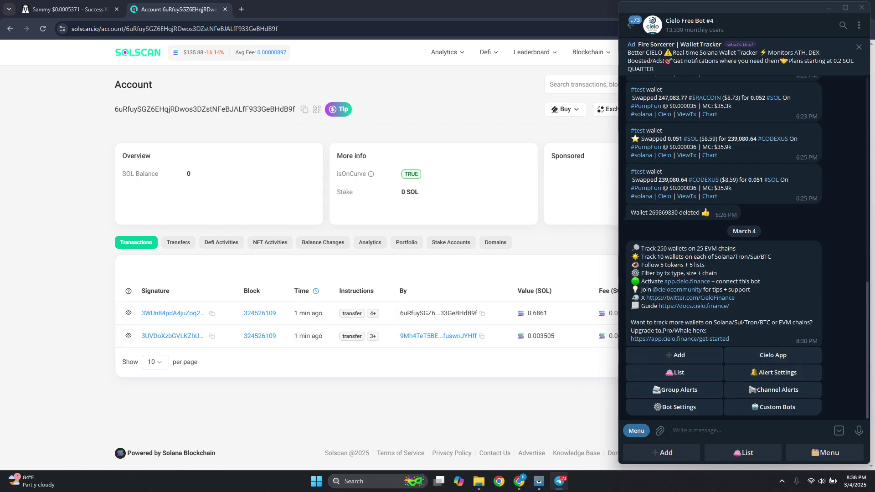
{"action": "left_click", "coordinate": [684, 359]}
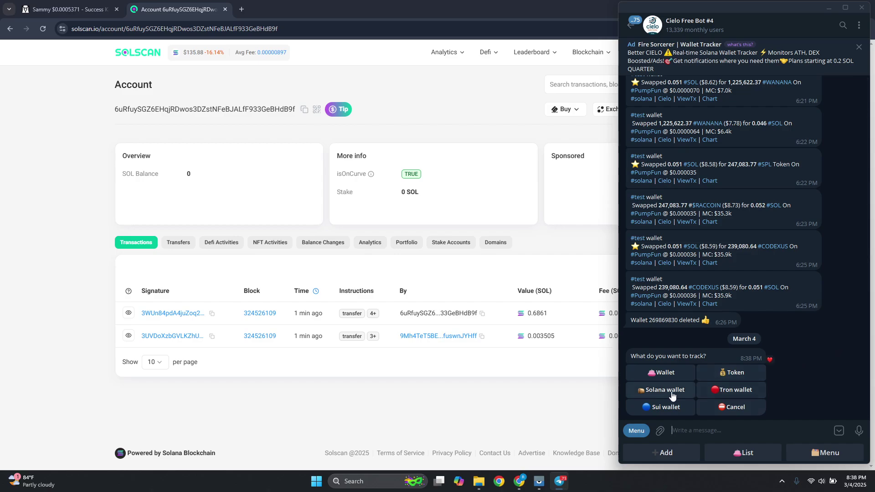
{"action": "left_click", "coordinate": [664, 396]}
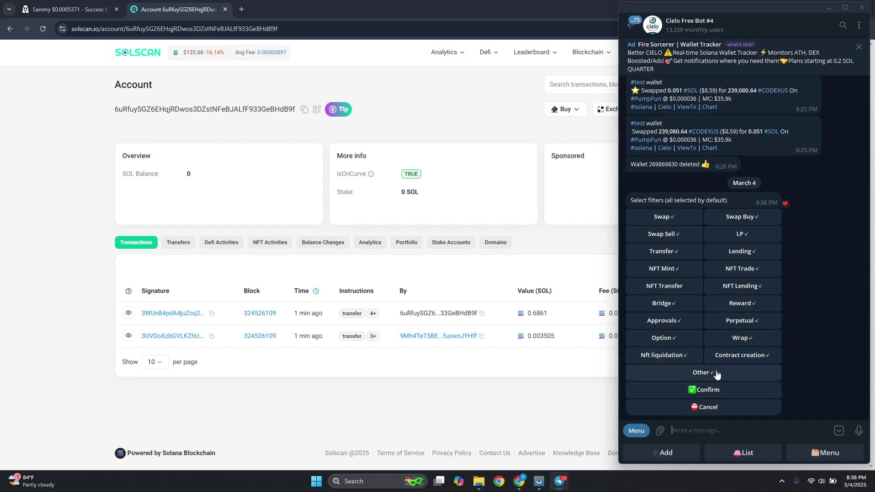
{"action": "left_click", "coordinate": [711, 395]}
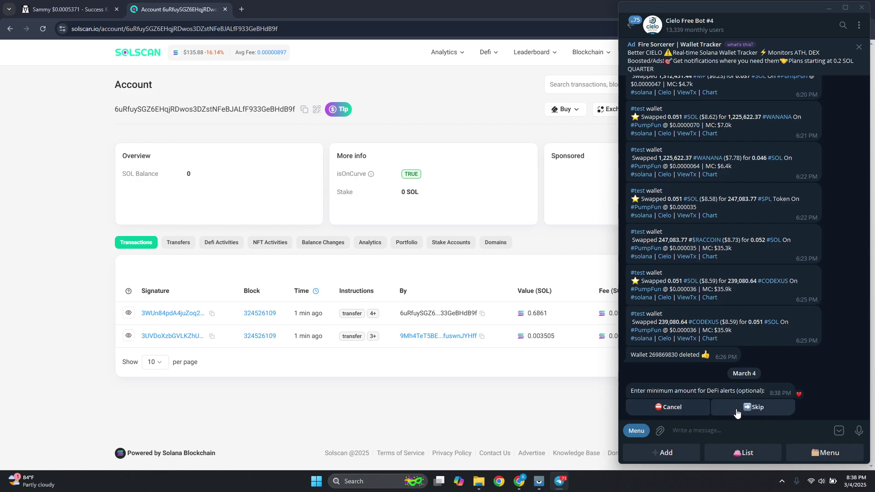
Skip the DeFi minimum, send 'tes wallet' (rejected as invalid), then paste and clear the address
{"action": "left_click", "coordinate": [753, 416]}
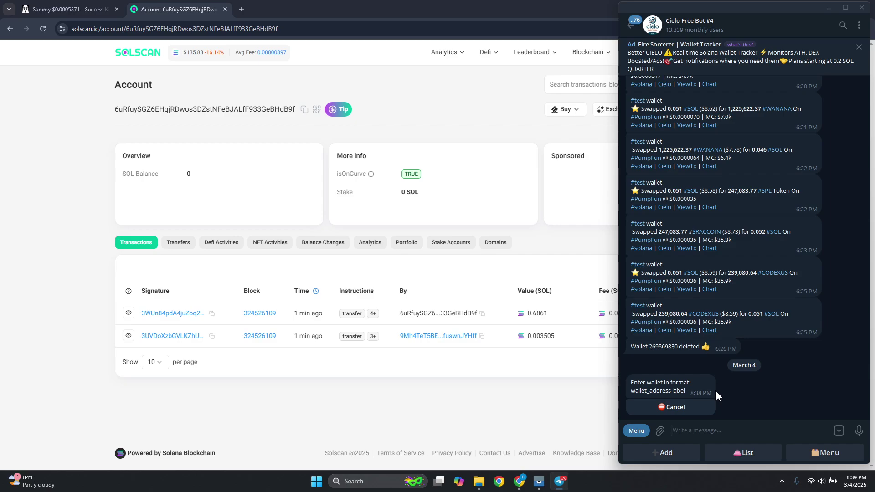
{"action": "type", "text": "tes wallet"}
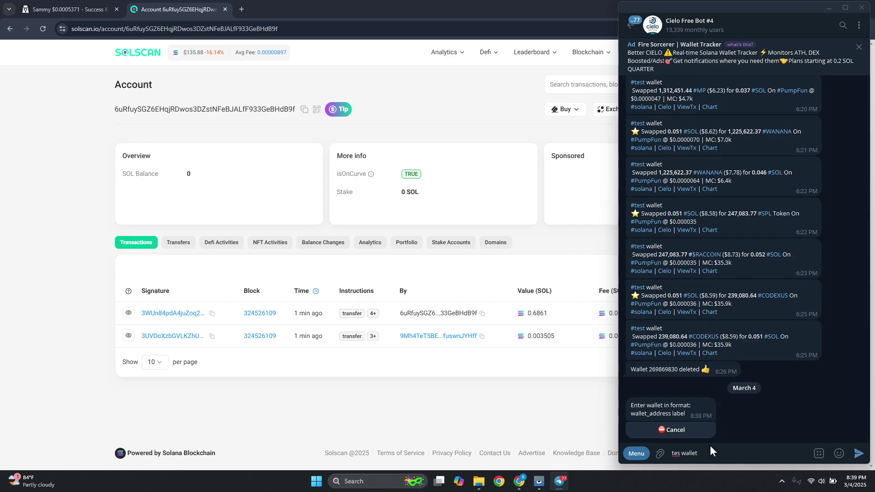
{"action": "key", "text": "Return"}
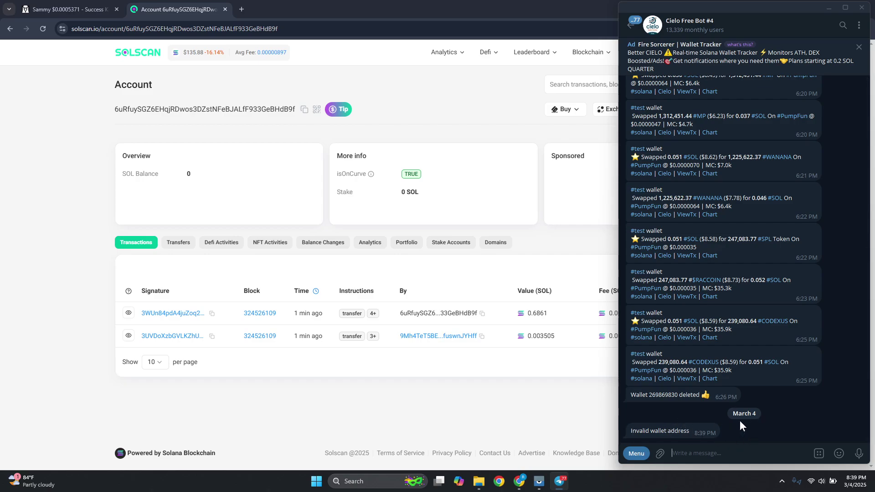
{"action": "key", "text": "ctrl+v"}
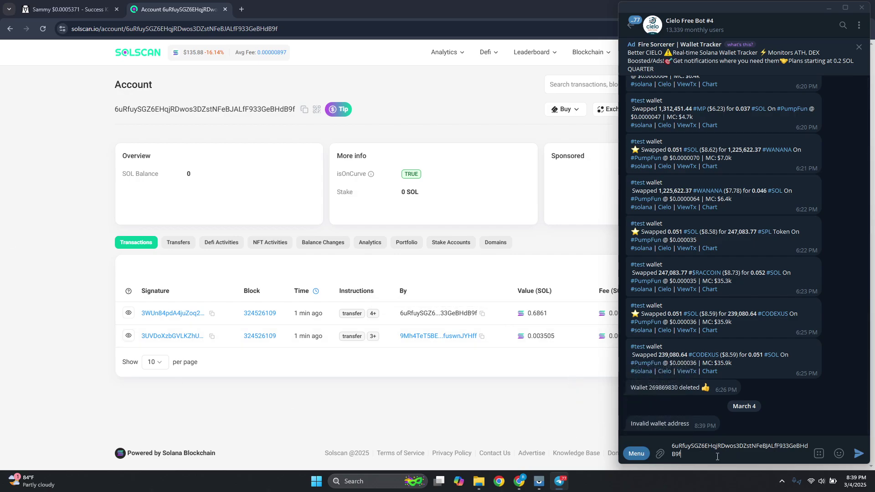
{"action": "key", "text": "ctrl+a"}
{"action": "key", "text": "BackSpace"}
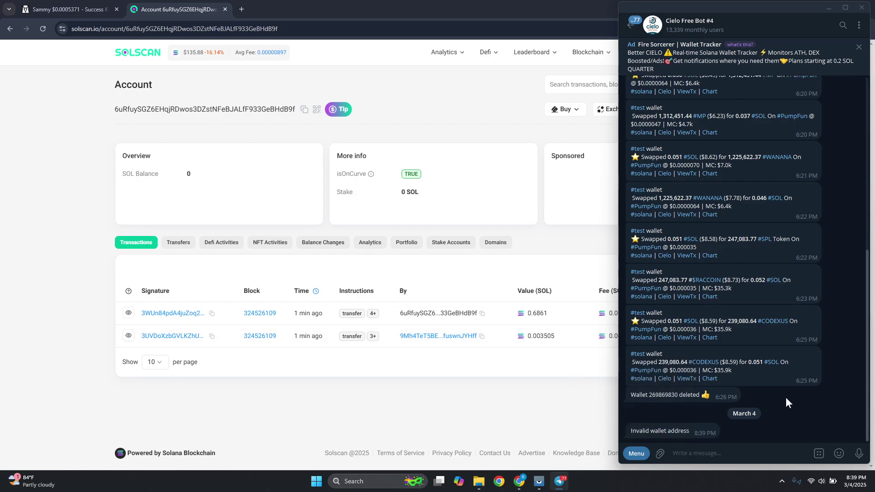
{"action": "scroll", "coordinate": [764, 394], "scroll_direction": "up", "scroll_amount": 2}
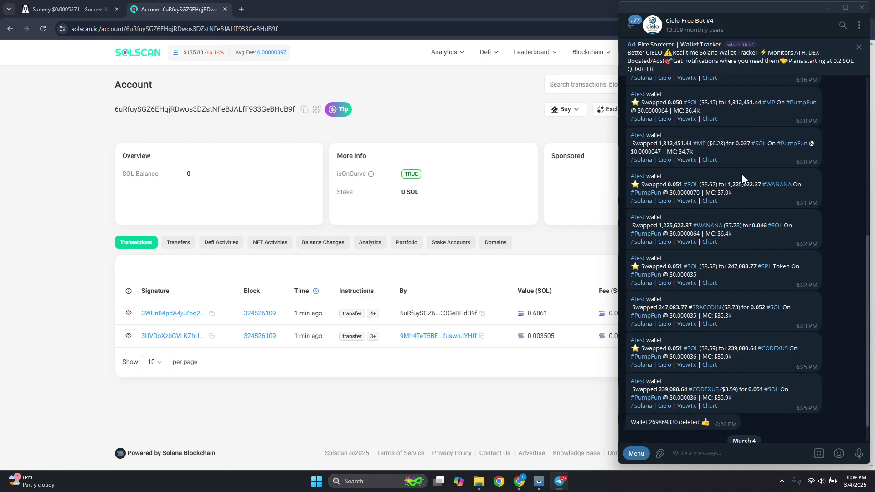
{"action": "scroll", "coordinate": [742, 174], "scroll_direction": "up", "scroll_amount": 1}
{"action": "scroll", "coordinate": [814, 344], "scroll_direction": "down", "scroll_amount": 1}
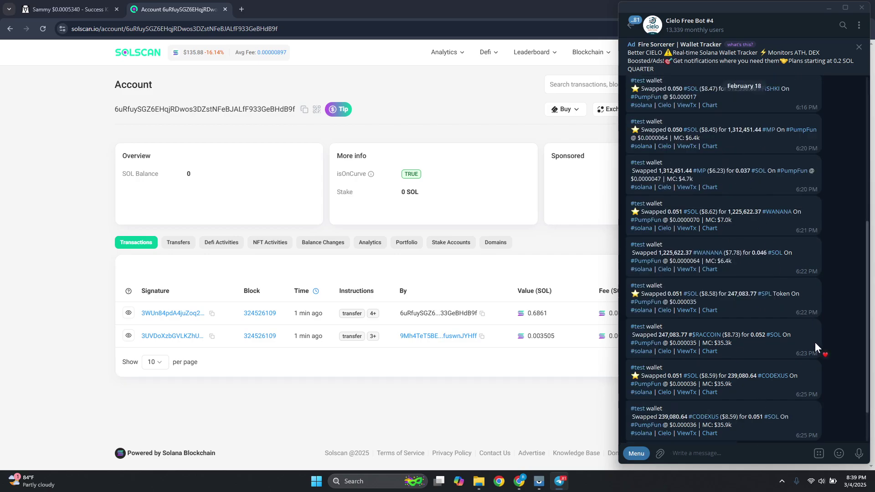
{"action": "scroll", "coordinate": [814, 343], "scroll_direction": "down", "scroll_amount": 1}
{"action": "scroll", "coordinate": [815, 347], "scroll_direction": "down", "scroll_amount": 1}
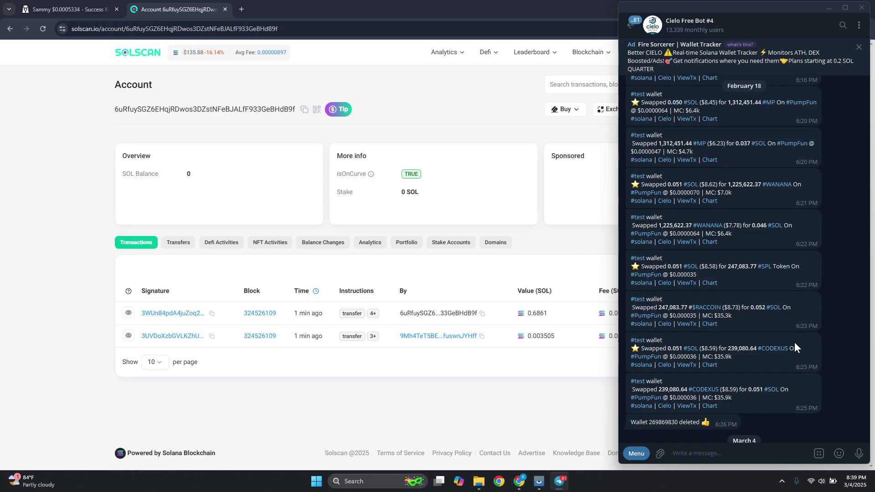
Bring the Solscan account page back to the front over Telegram
{"action": "left_click", "coordinate": [478, 413]}
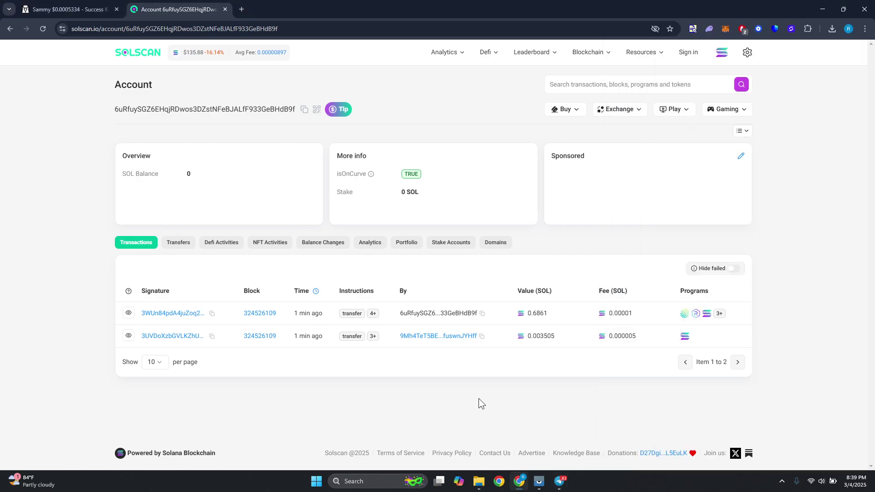